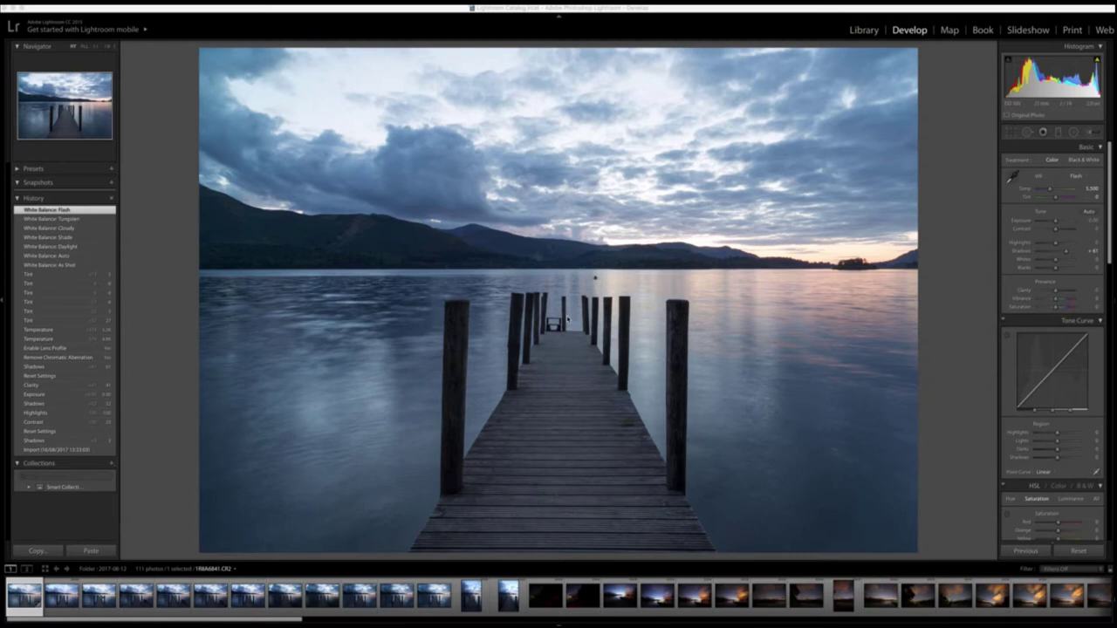
Step: Try the As Shot white balance, then apply Auto, warming the photo to about 7,500
{"action": "left_click", "coordinate": [1073, 176]}
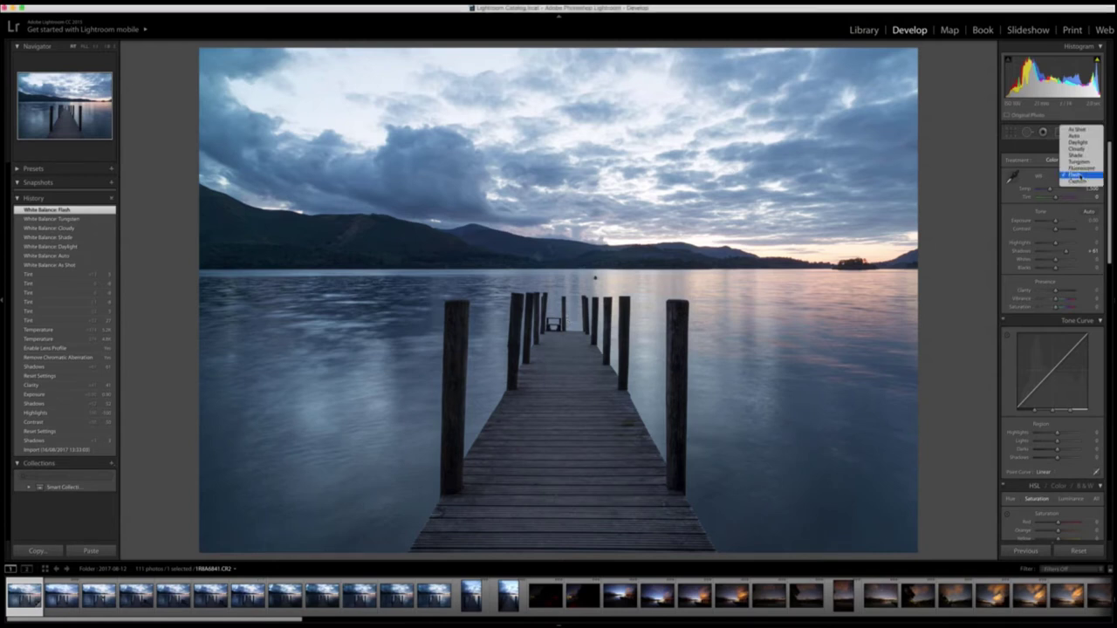
{"action": "left_click", "coordinate": [1082, 130]}
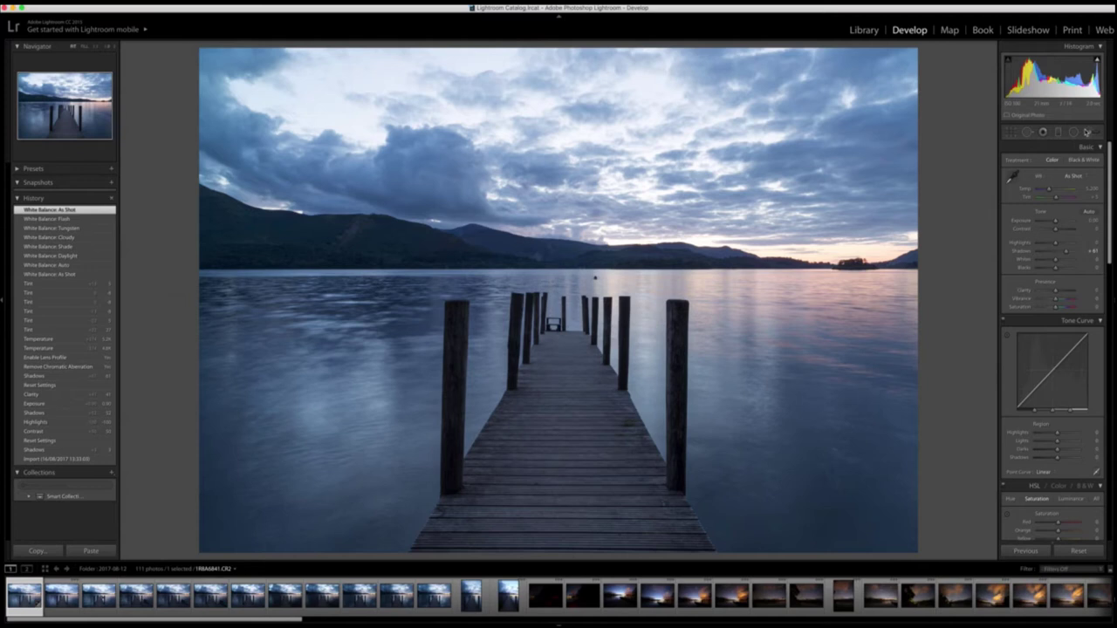
{"action": "left_click", "coordinate": [1088, 178]}
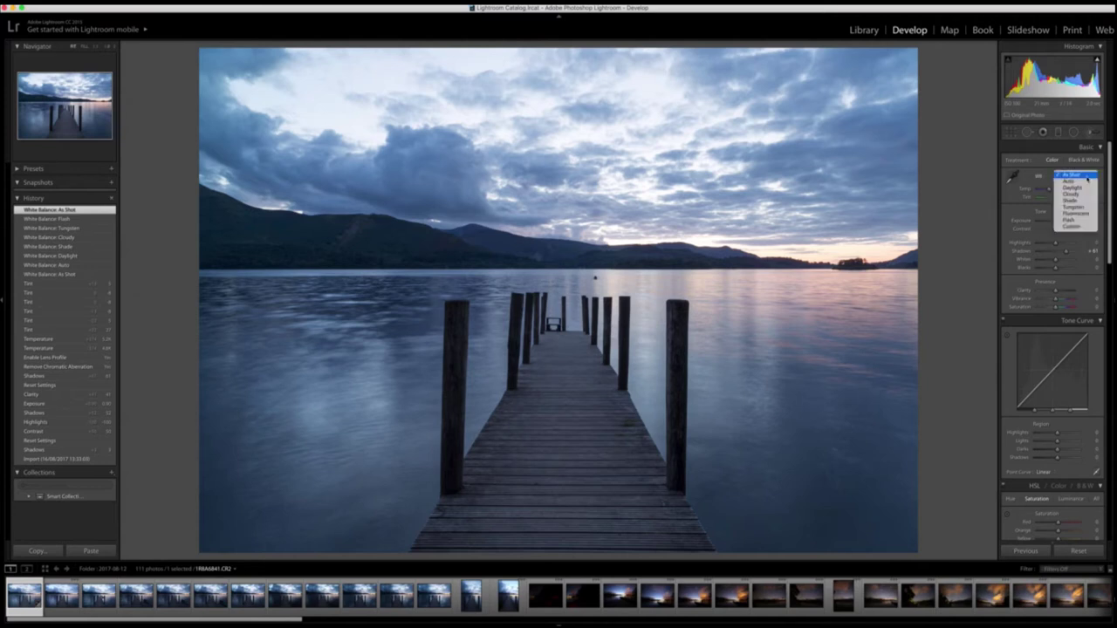
{"action": "left_click", "coordinate": [1087, 177]}
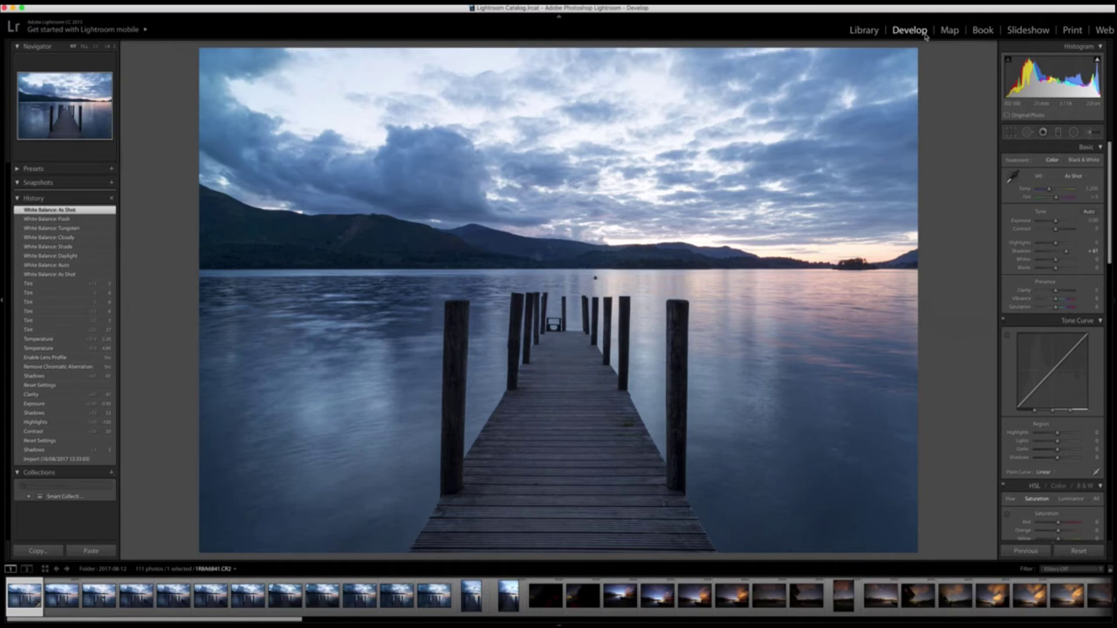
{"action": "left_click", "coordinate": [1083, 178]}
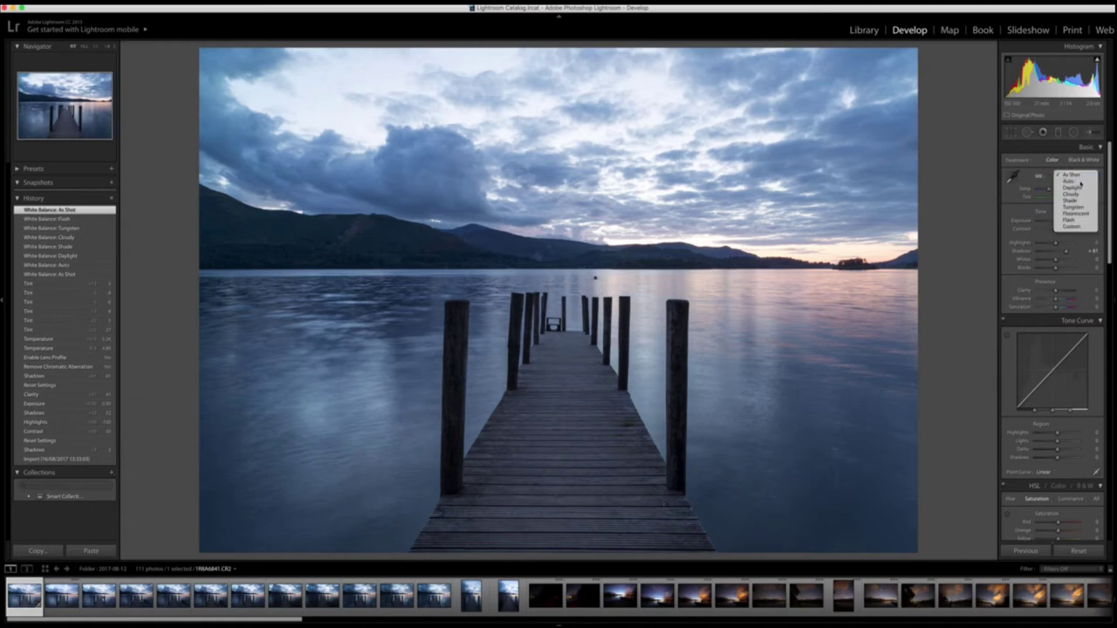
{"action": "left_click", "coordinate": [1081, 181]}
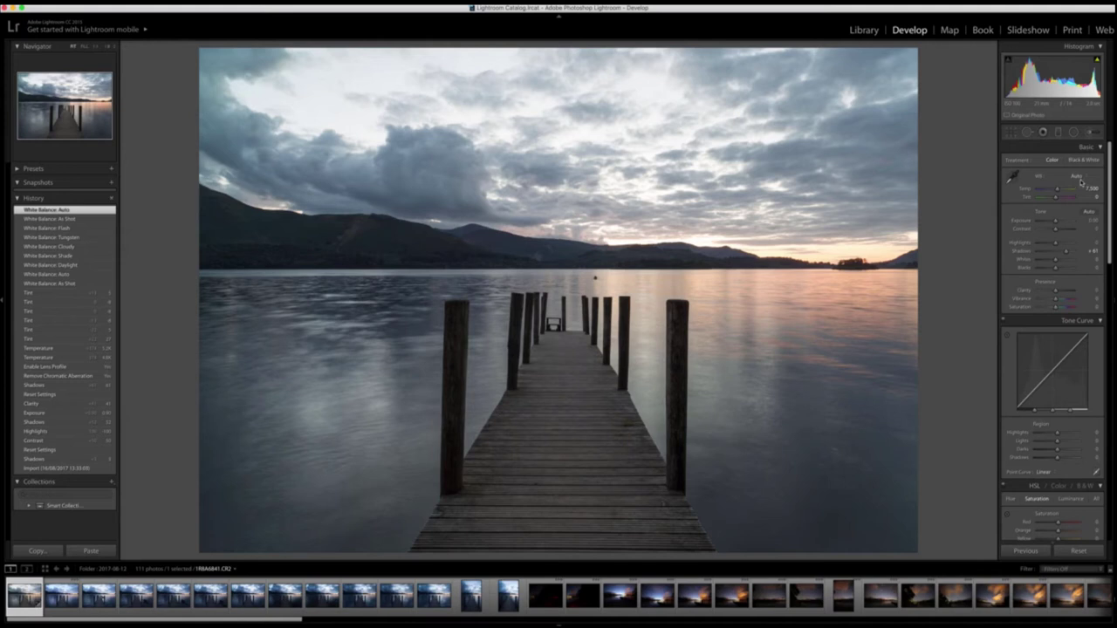
Step: Preview the Daylight, Cloudy, Shade and Tungsten white balance presets in turn
{"action": "left_click", "coordinate": [1080, 177]}
{"action": "left_click", "coordinate": [1083, 185]}
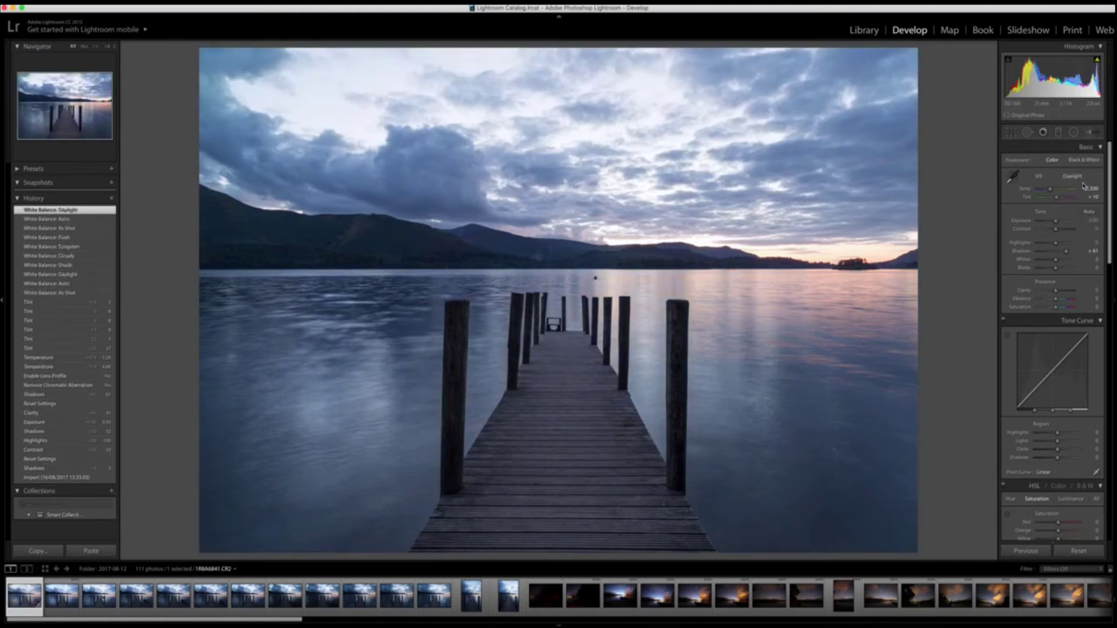
{"action": "left_click", "coordinate": [1072, 177]}
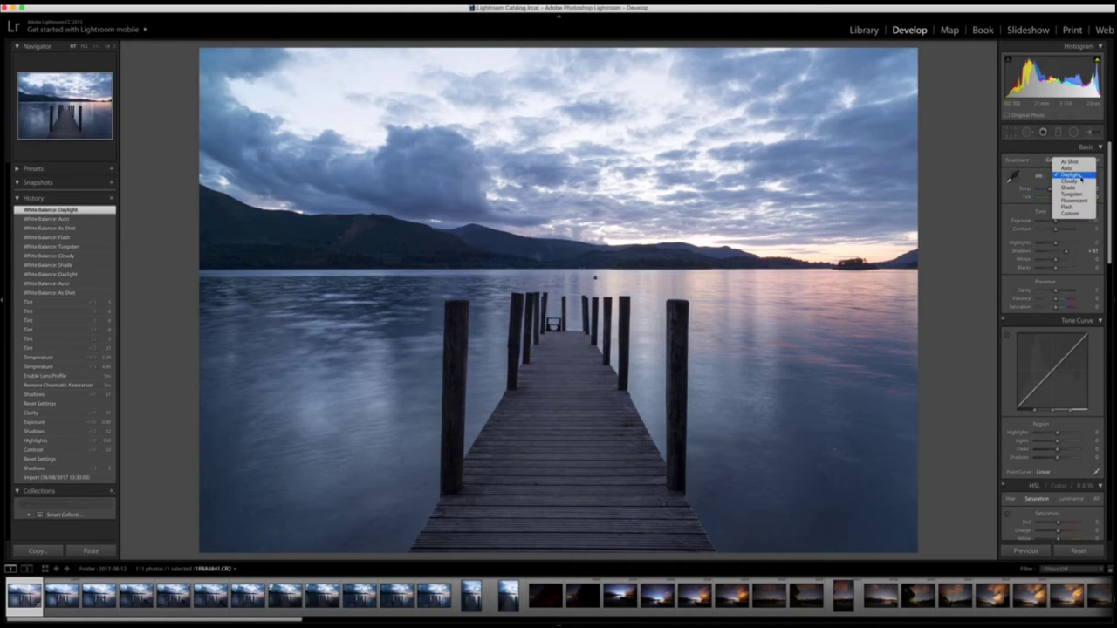
{"action": "left_click", "coordinate": [1079, 181]}
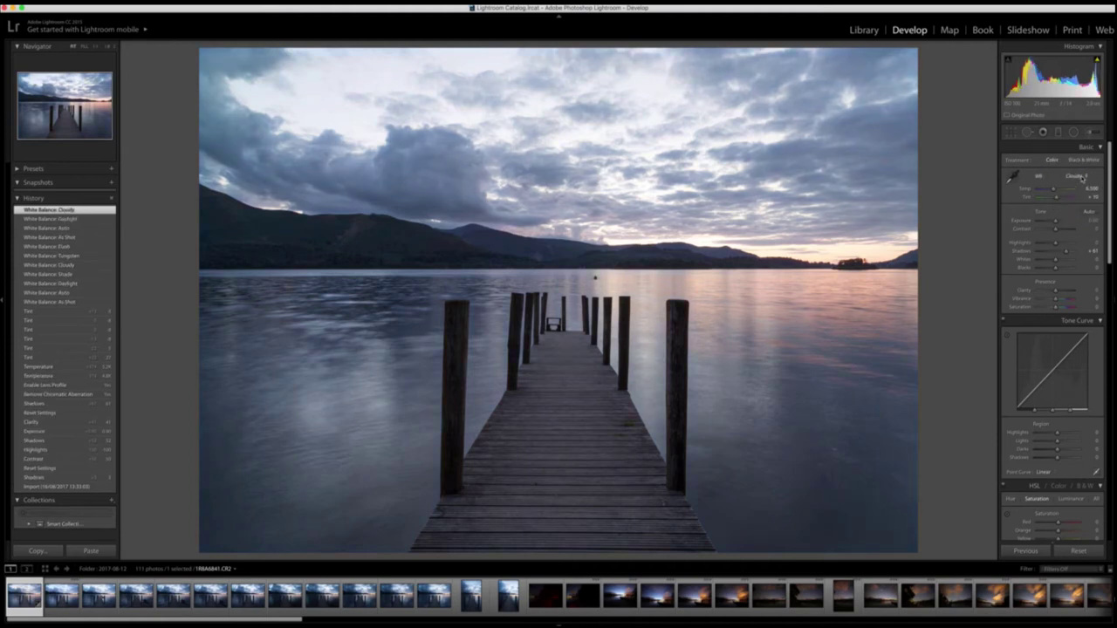
{"action": "left_click", "coordinate": [1081, 177]}
{"action": "left_click", "coordinate": [1082, 181]}
{"action": "left_click", "coordinate": [1081, 182]}
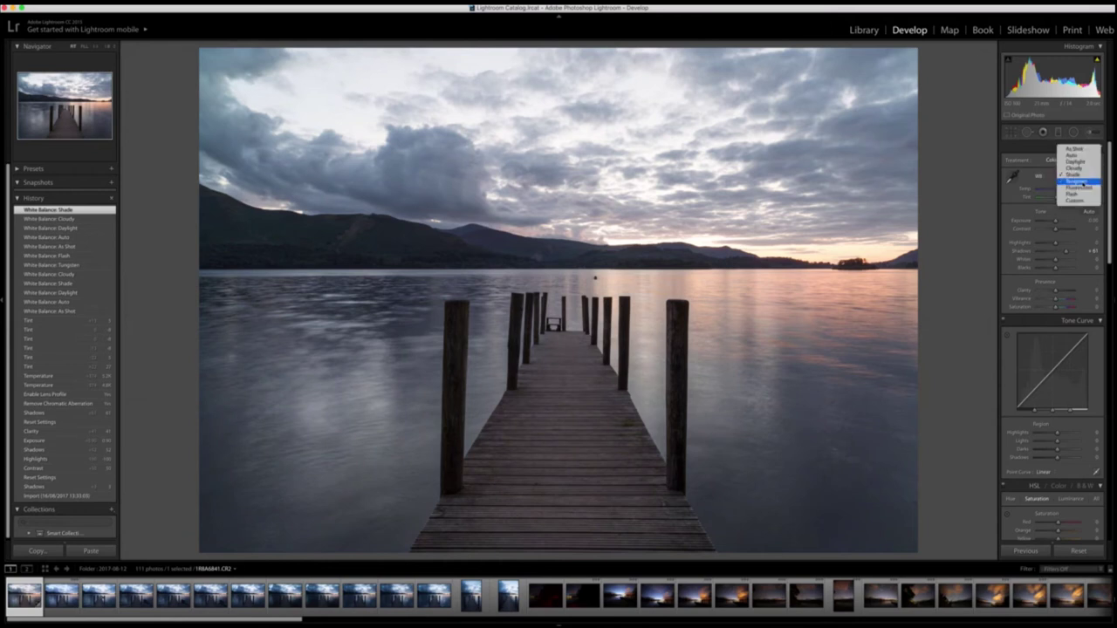
{"action": "left_click", "coordinate": [1082, 185]}
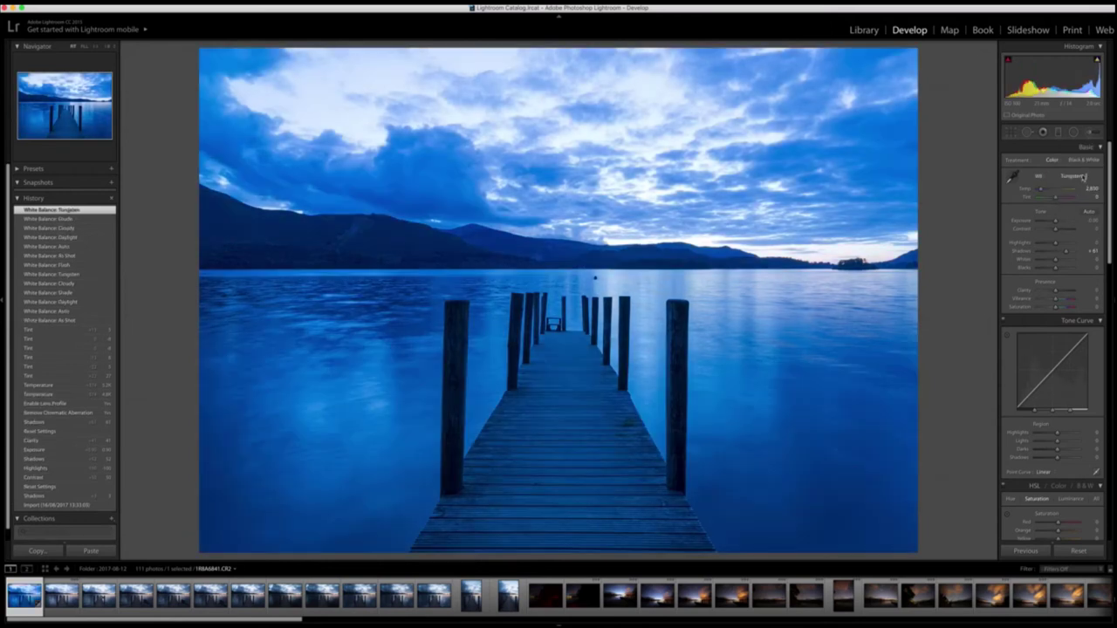
Step: Preview the Fluorescent, Flash and Custom white balance presets, then return to As Shot
{"action": "left_click", "coordinate": [1085, 177]}
{"action": "left_click", "coordinate": [1084, 183]}
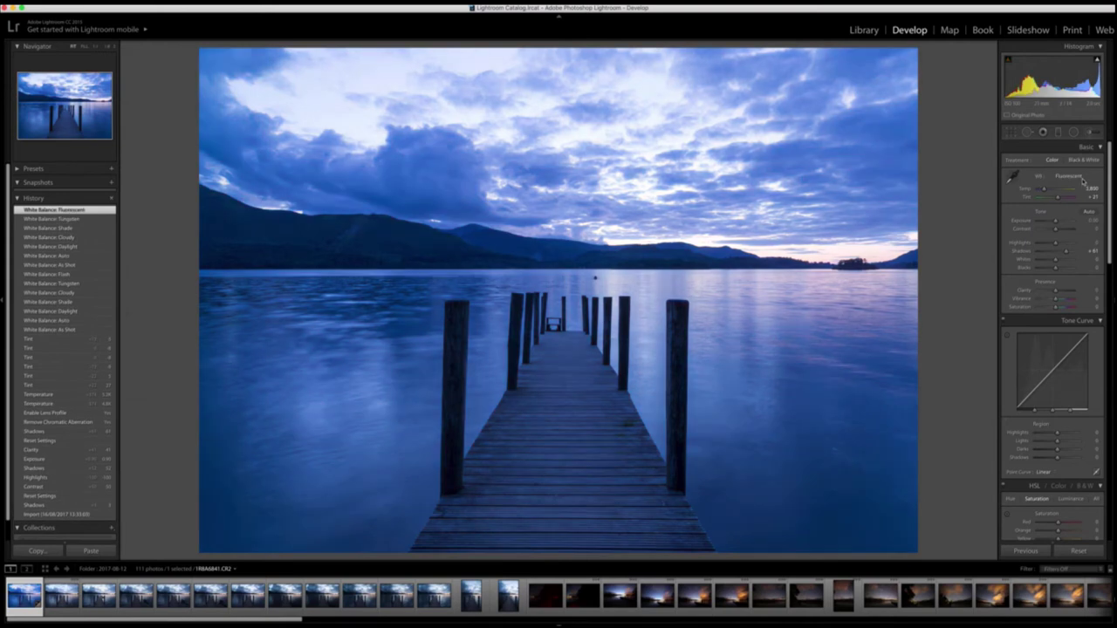
{"action": "left_click", "coordinate": [1084, 178]}
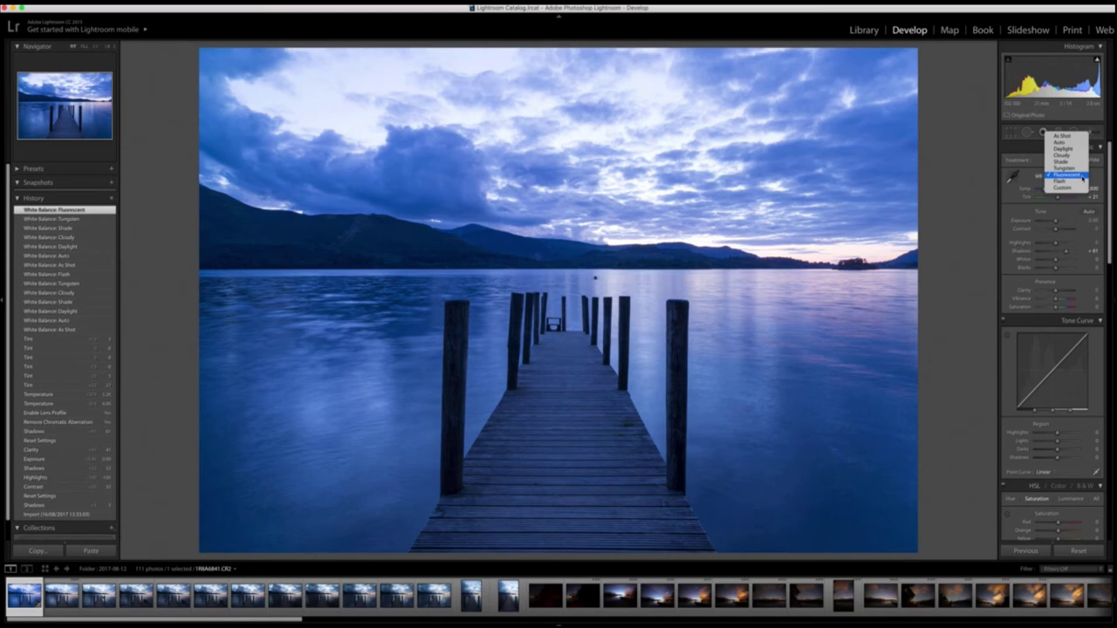
{"action": "left_click", "coordinate": [1083, 180]}
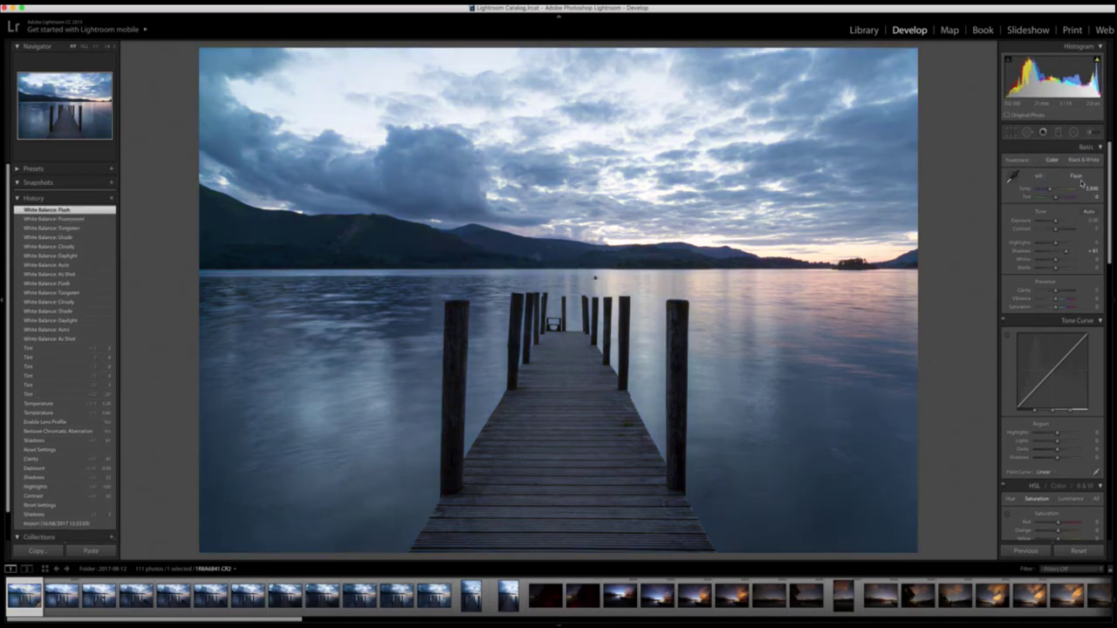
{"action": "left_click", "coordinate": [1080, 179]}
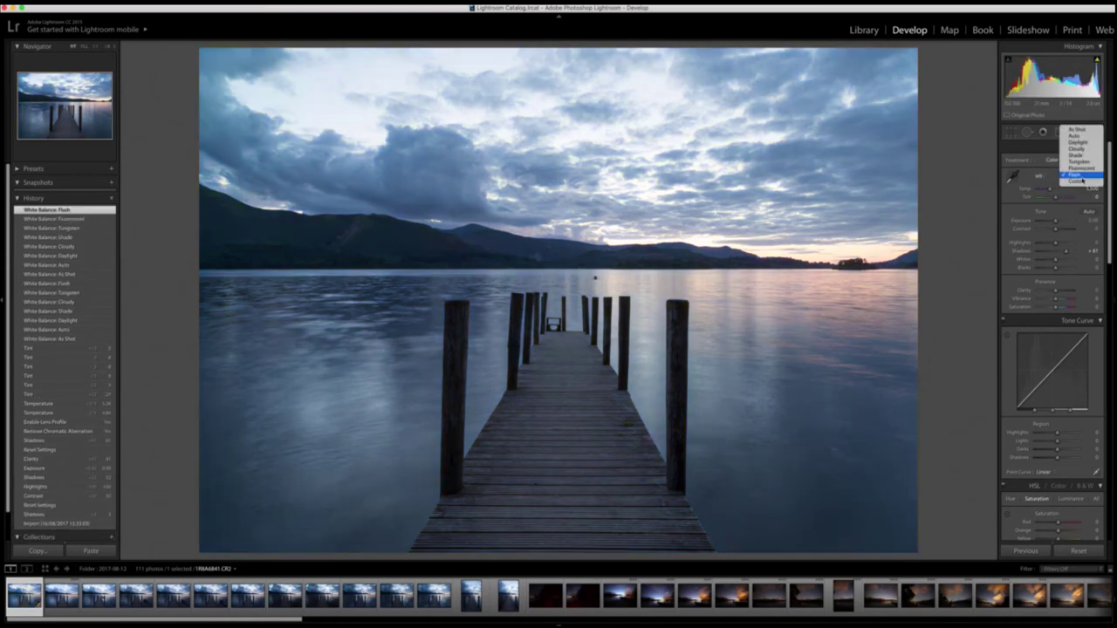
{"action": "left_click", "coordinate": [1083, 180]}
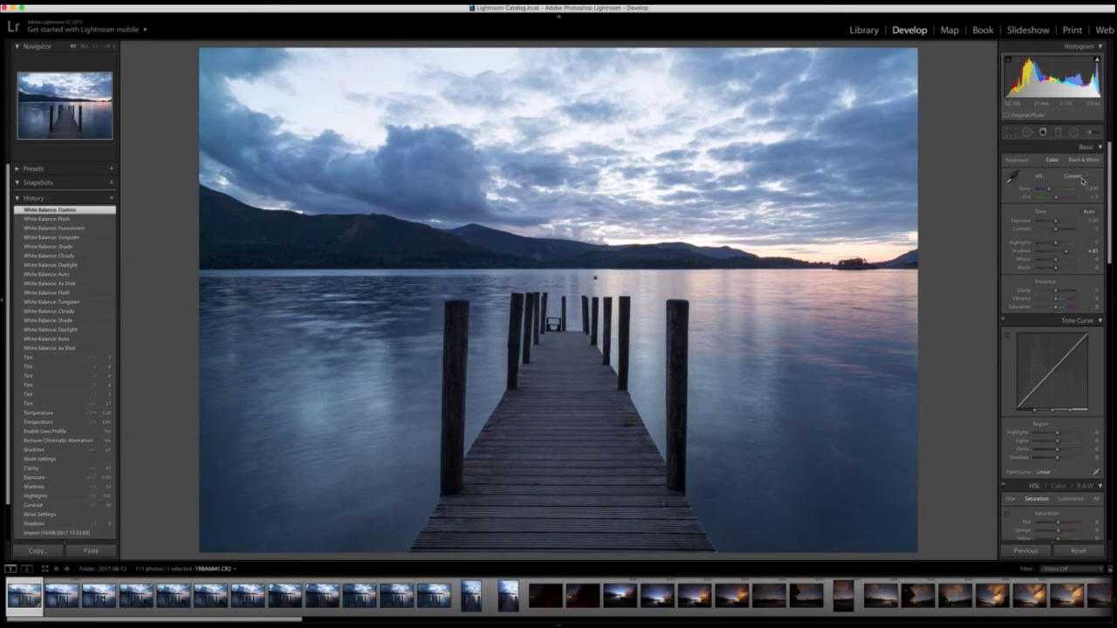
{"action": "left_click", "coordinate": [1083, 182]}
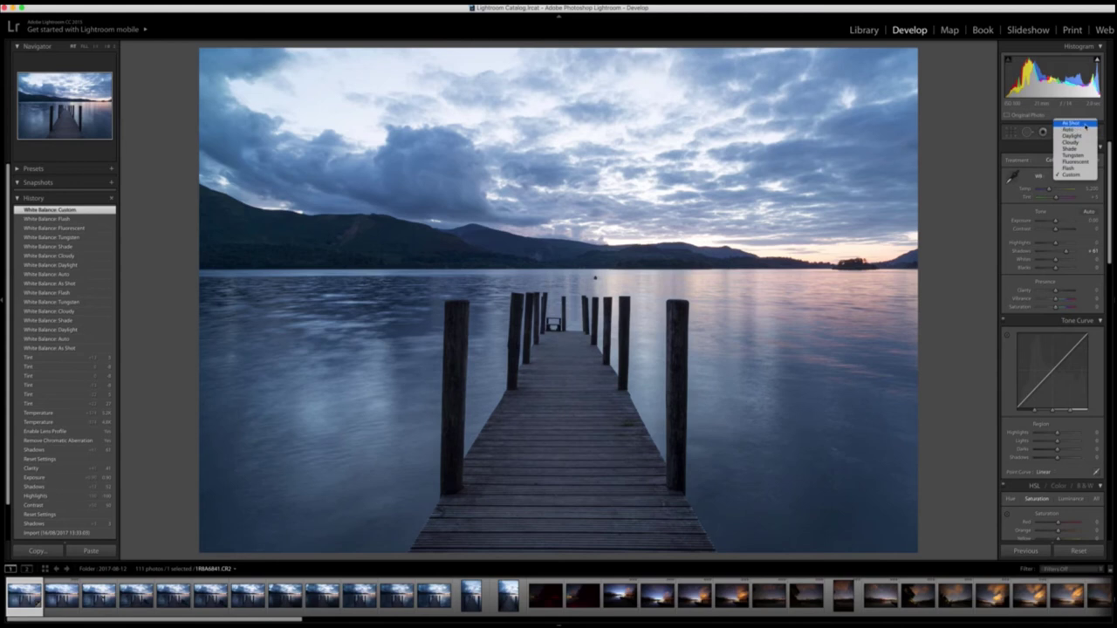
{"action": "left_click", "coordinate": [1084, 124]}
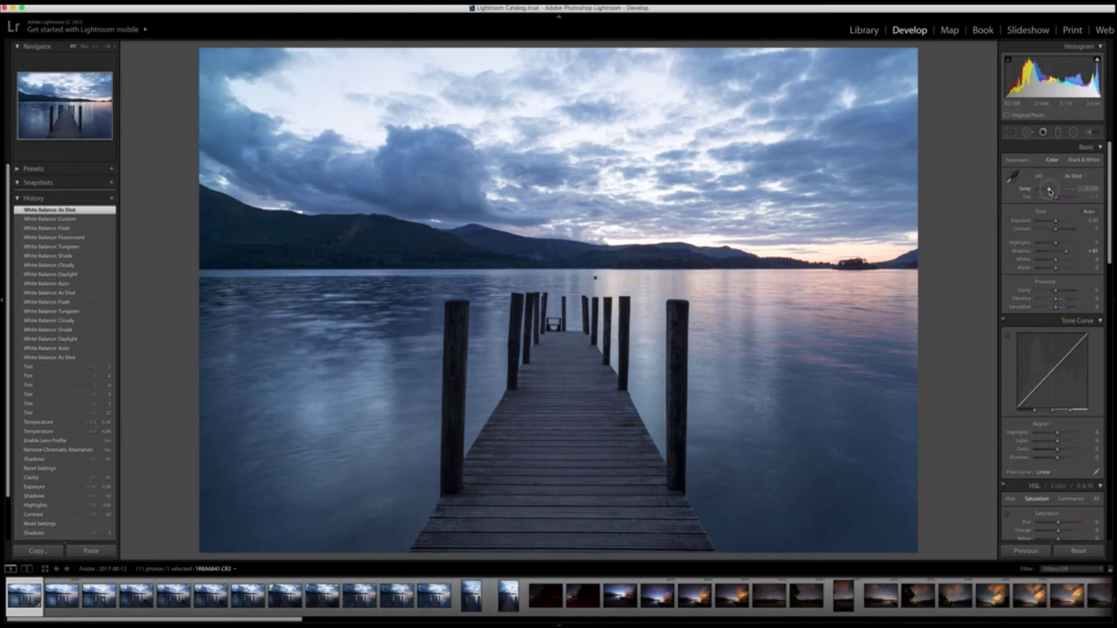
Step: Lower Temp, then shift Tint toward cyan and magenta for a cool Custom balance
{"action": "left_click_drag", "start_coordinate": [1050, 190], "coordinate": [1050, 192]}
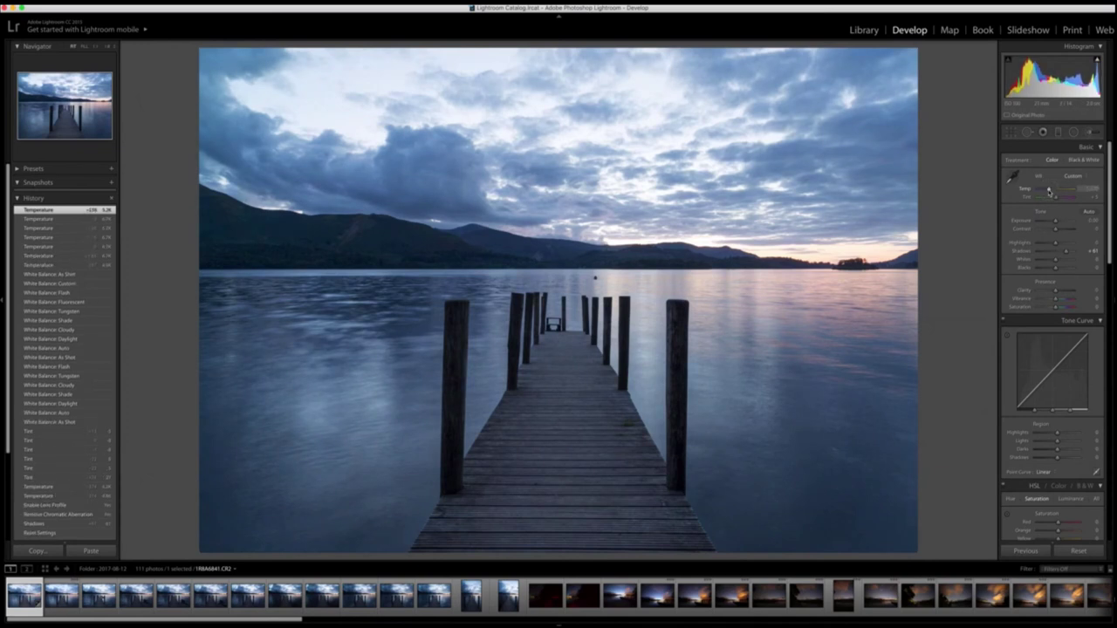
{"action": "left_click_drag", "start_coordinate": [1050, 190], "coordinate": [1048, 190]}
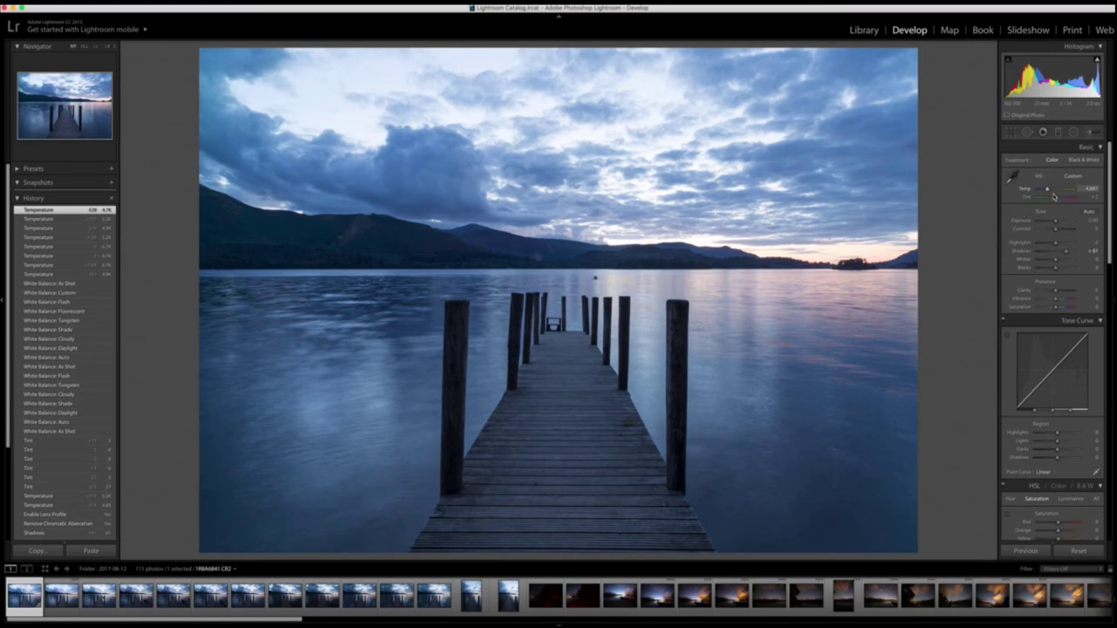
{"action": "left_click_drag", "start_coordinate": [1056, 198], "coordinate": [1054, 198]}
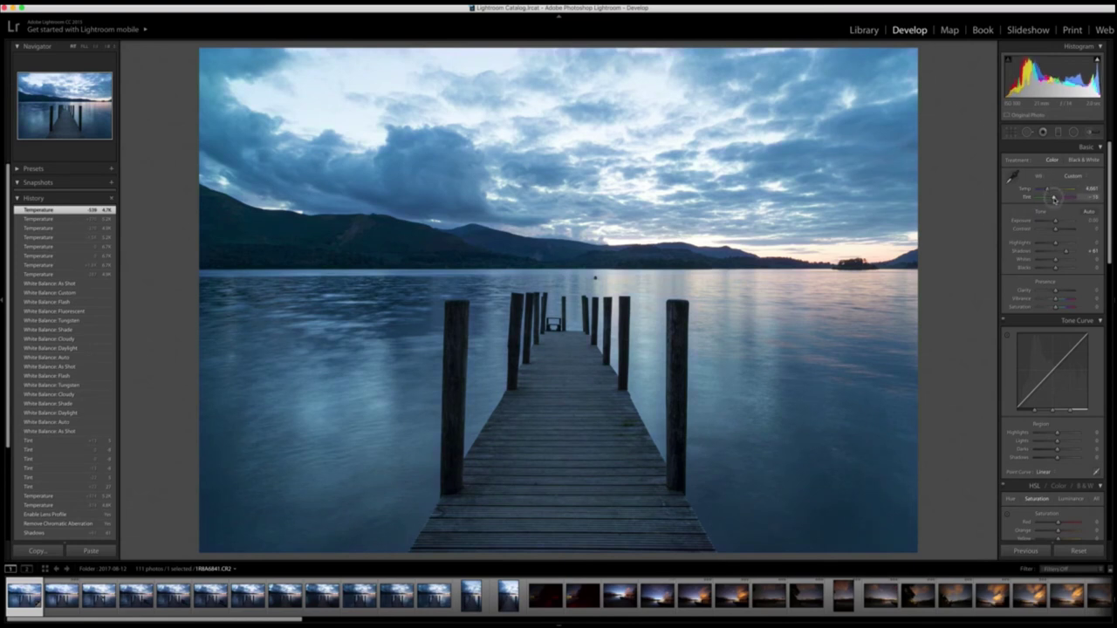
{"action": "mouse_move", "coordinate": [1054, 198]}
{"action": "left_mouse_down"}
{"action": "mouse_move", "coordinate": [1075, 192]}
{"action": "mouse_move", "coordinate": [1031, 191]}
{"action": "mouse_move", "coordinate": [1052, 193]}
{"action": "left_mouse_up"}
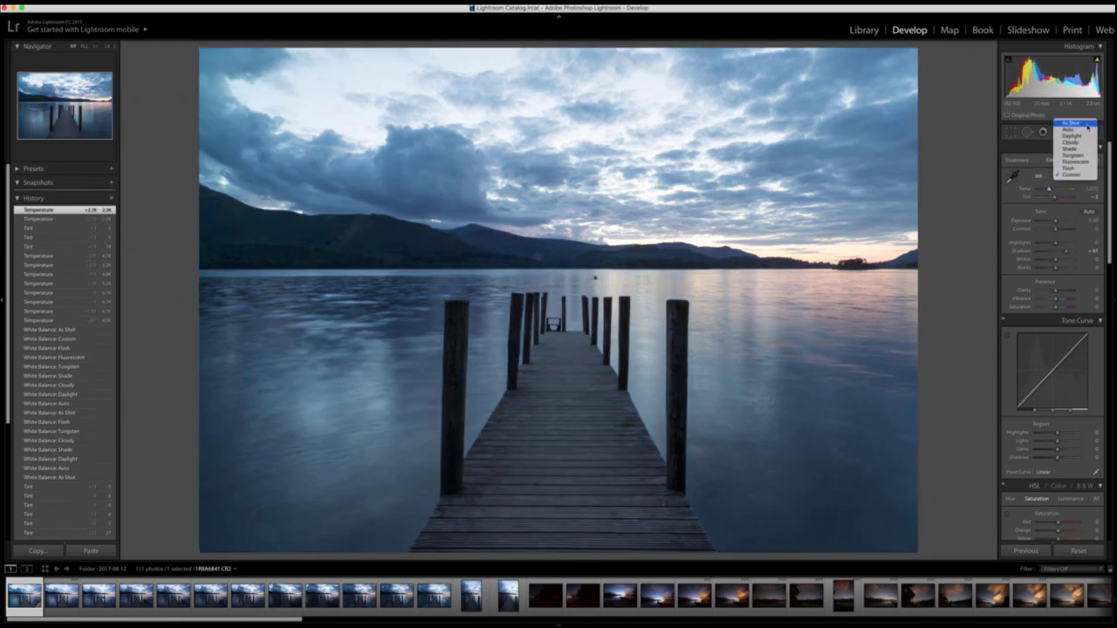
Step: From As Shot, set Temp to 4,977, nudge Tint slightly, and raise Clarity to +26
{"action": "left_click", "coordinate": [1087, 125]}
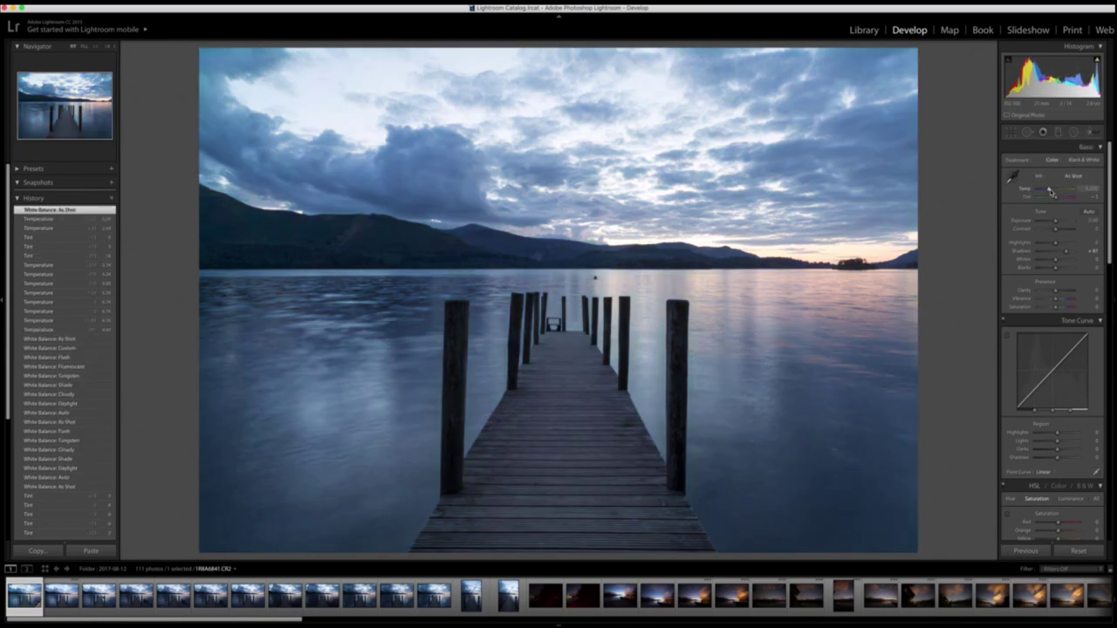
{"action": "left_click_drag", "start_coordinate": [1051, 191], "coordinate": [1047, 191]}
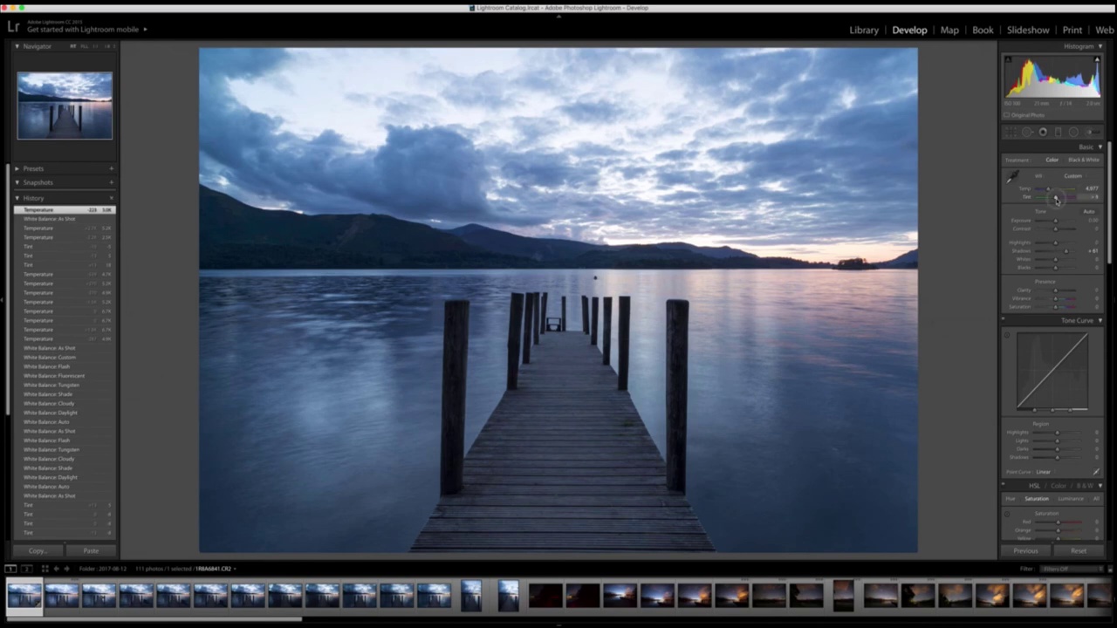
{"action": "left_click_drag", "start_coordinate": [1056, 199], "coordinate": [1056, 200]}
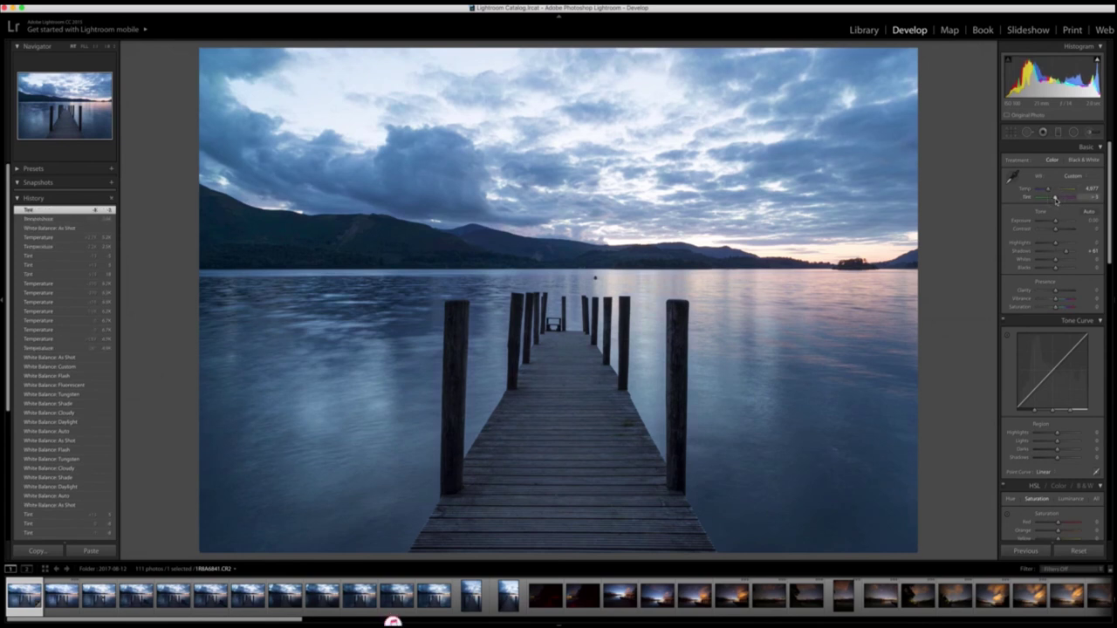
{"action": "left_click_drag", "start_coordinate": [1056, 294], "coordinate": [1063, 300]}
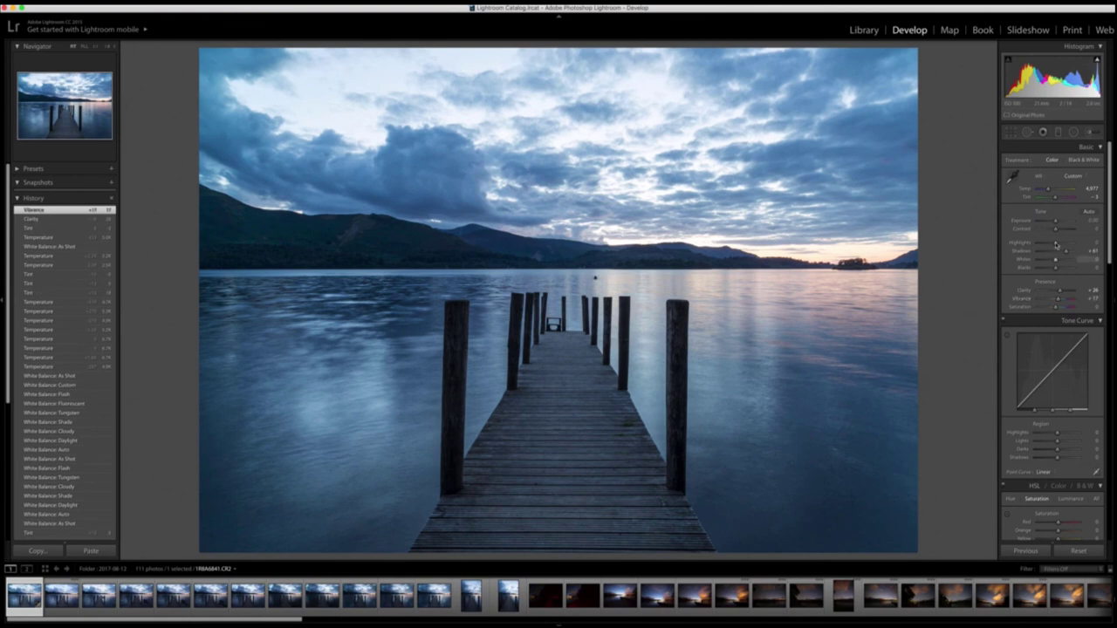
Step: Pull Highlights down to -73 to darken the bright sky
{"action": "left_click_drag", "start_coordinate": [1058, 245], "coordinate": [1043, 247]}
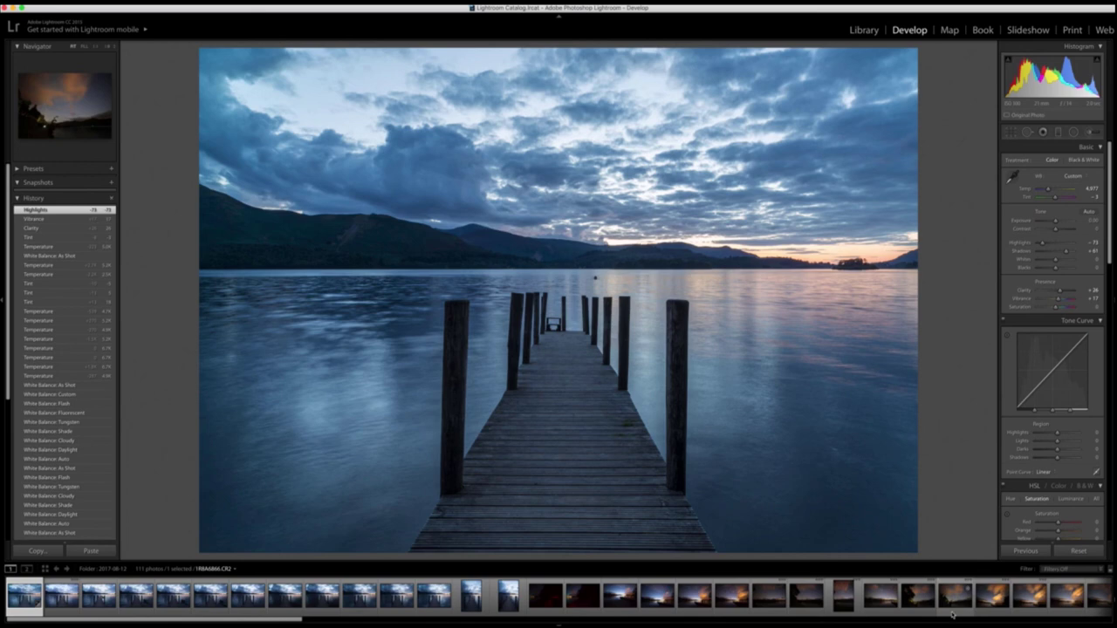
{"action": "right_click", "coordinate": [904, 621]}
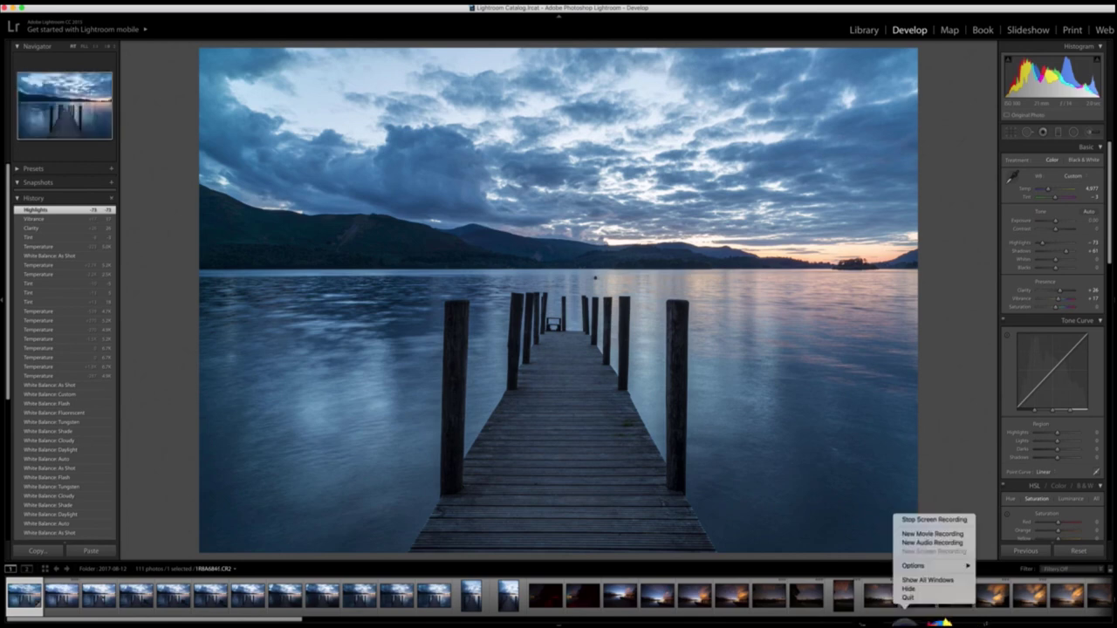